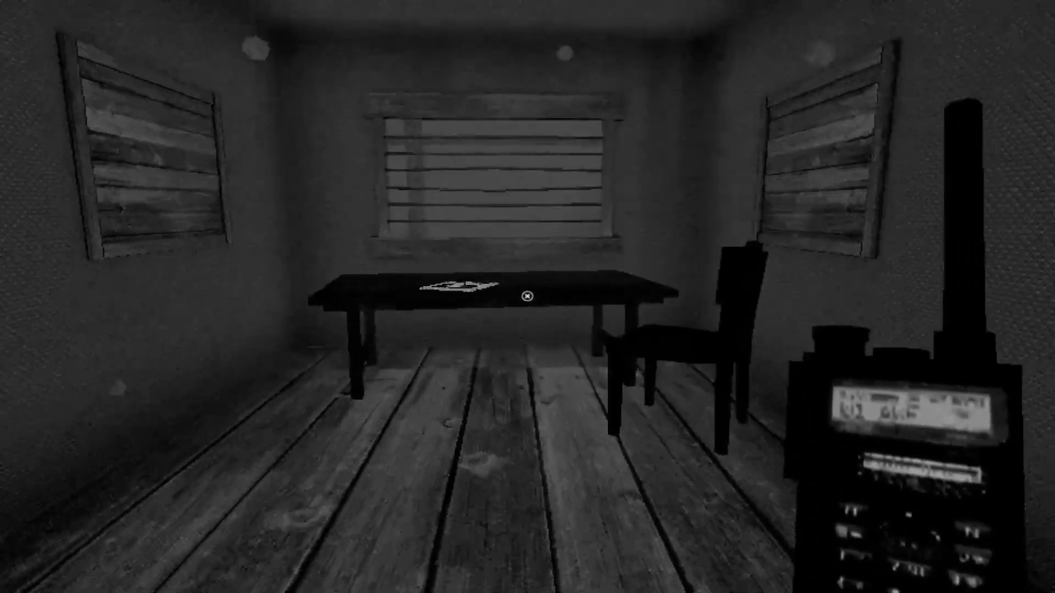
pyautogui.click(528, 295)
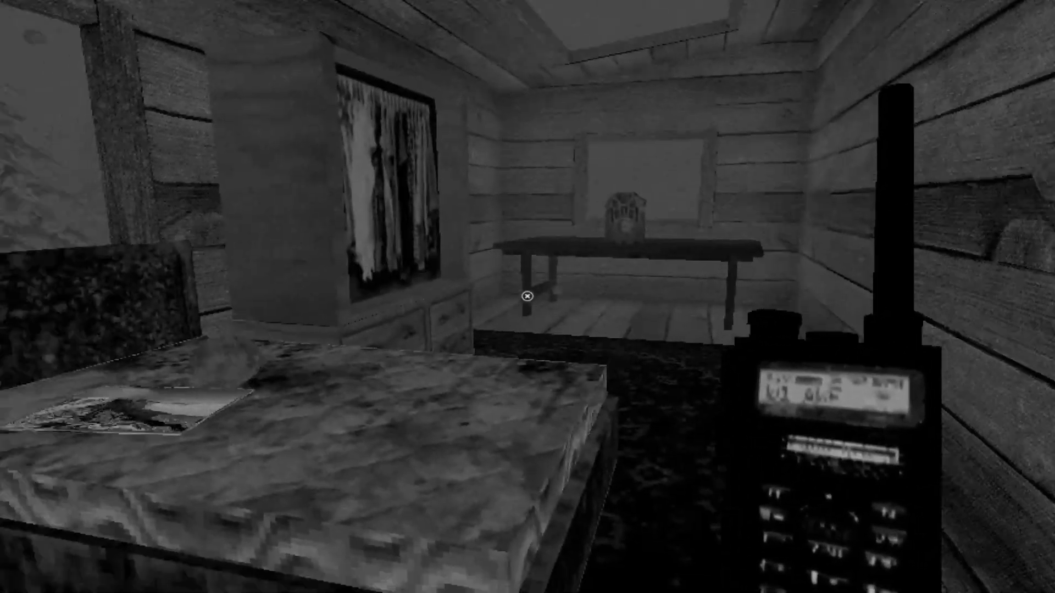
pyautogui.click(528, 297)
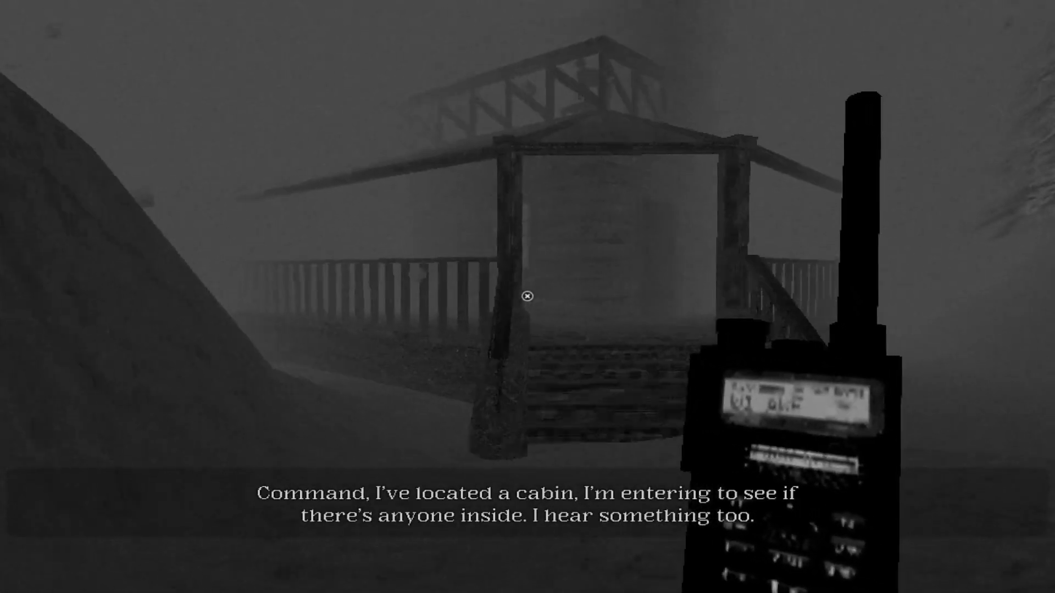
pyautogui.press('w')
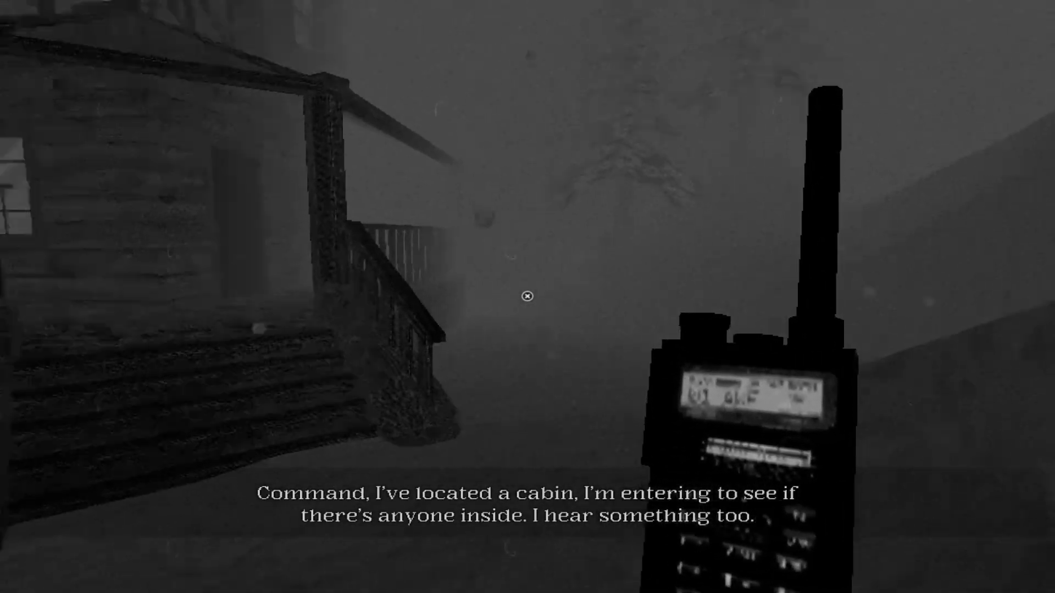
pyautogui.press('w')
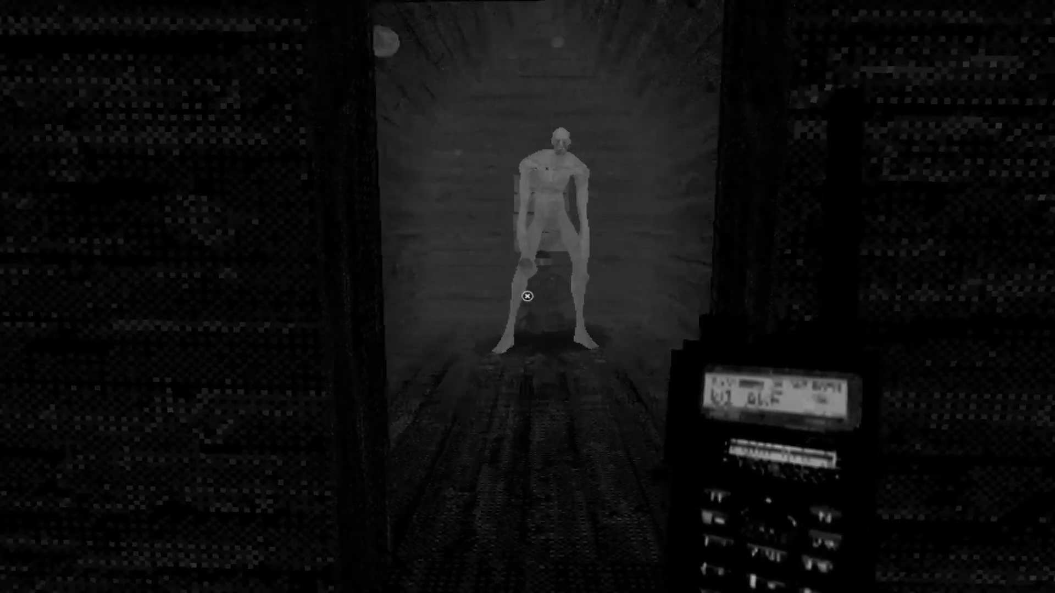
pyautogui.press('w')
pyautogui.press('w')
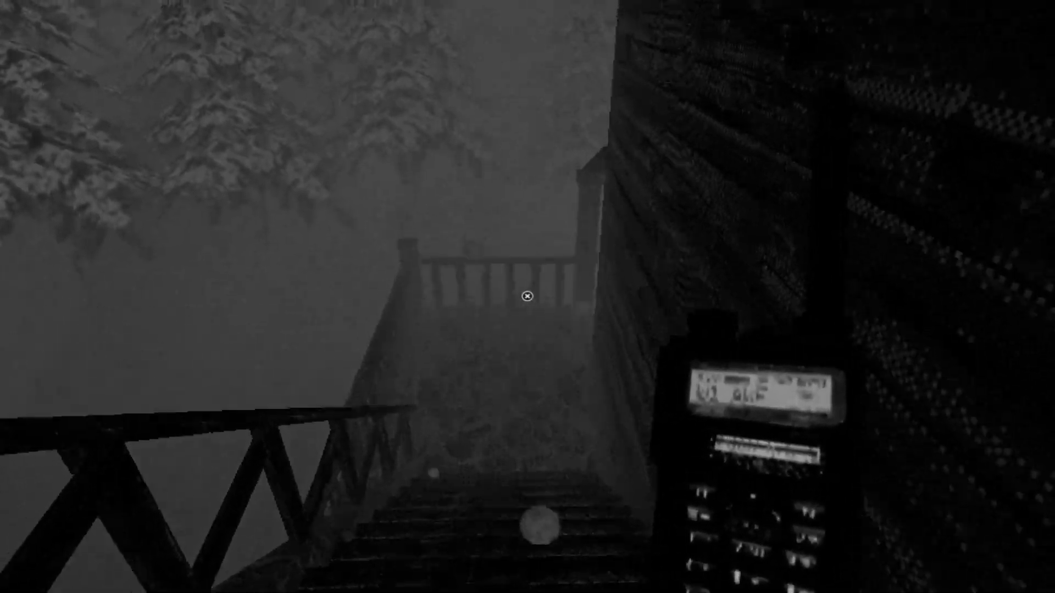
pyautogui.press('w')
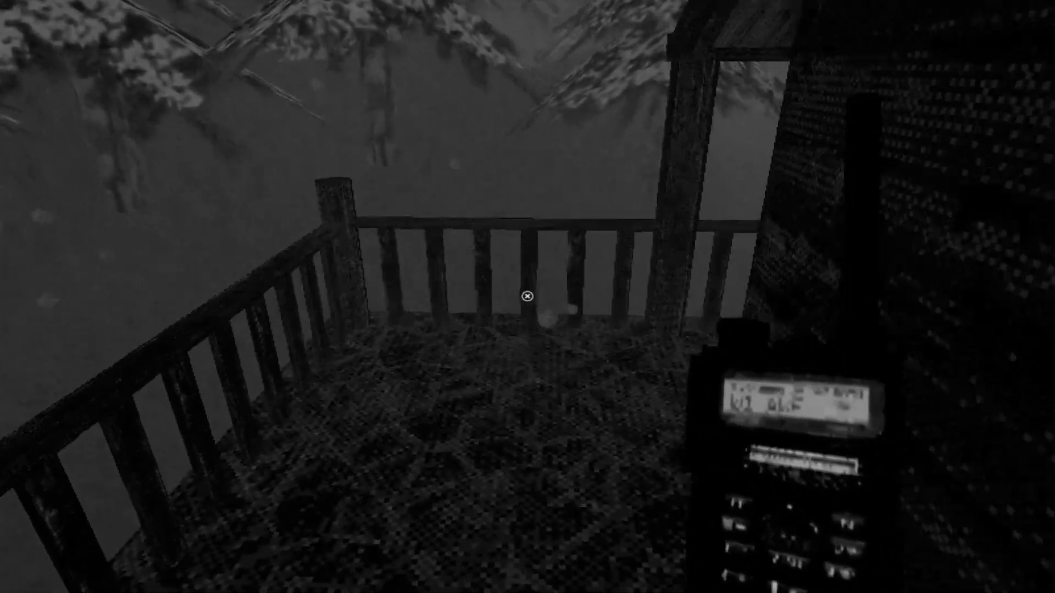